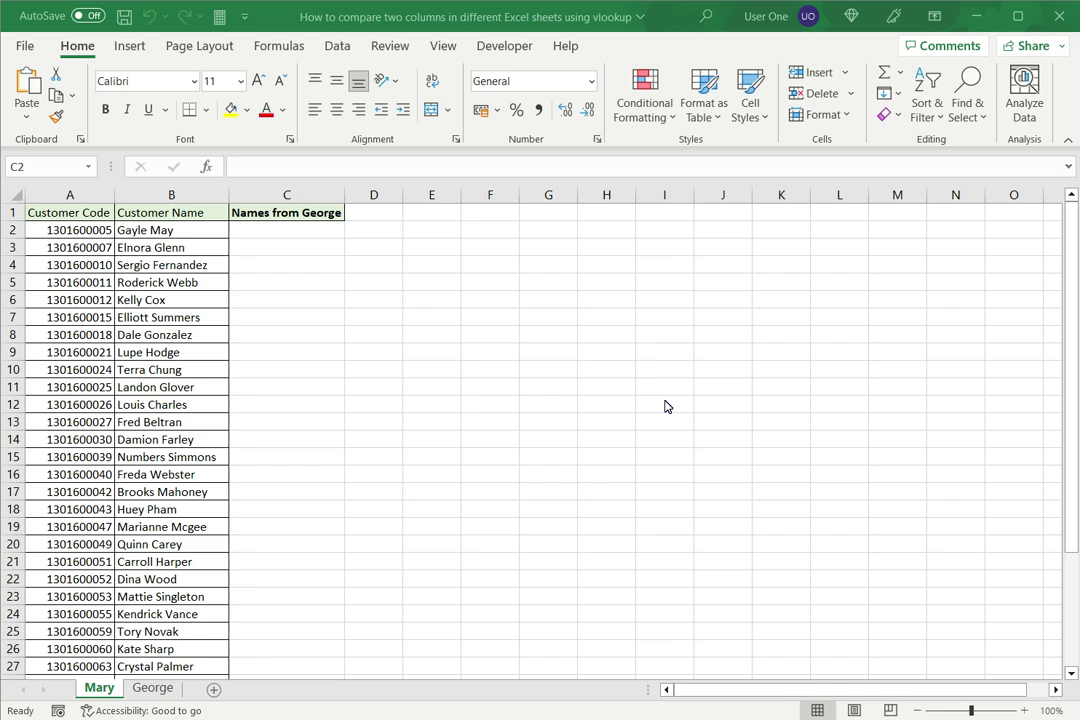
Examine the customer codes and names on the Mary and George sheets and their empty comparison columns.
click(150, 690)
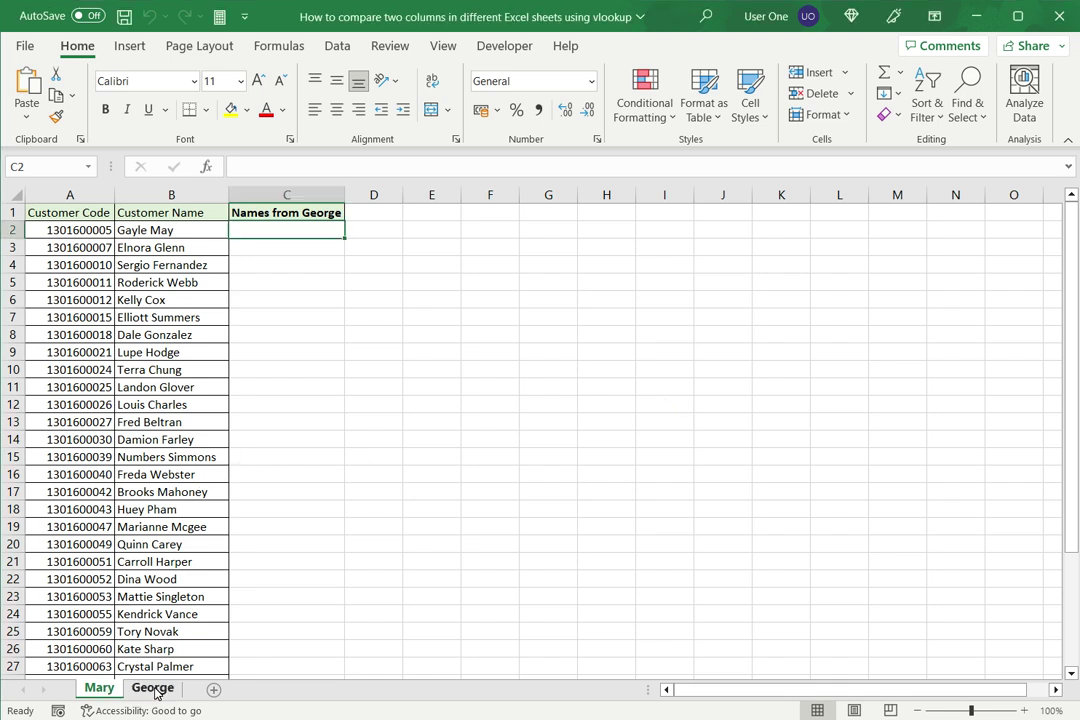
click(140, 690)
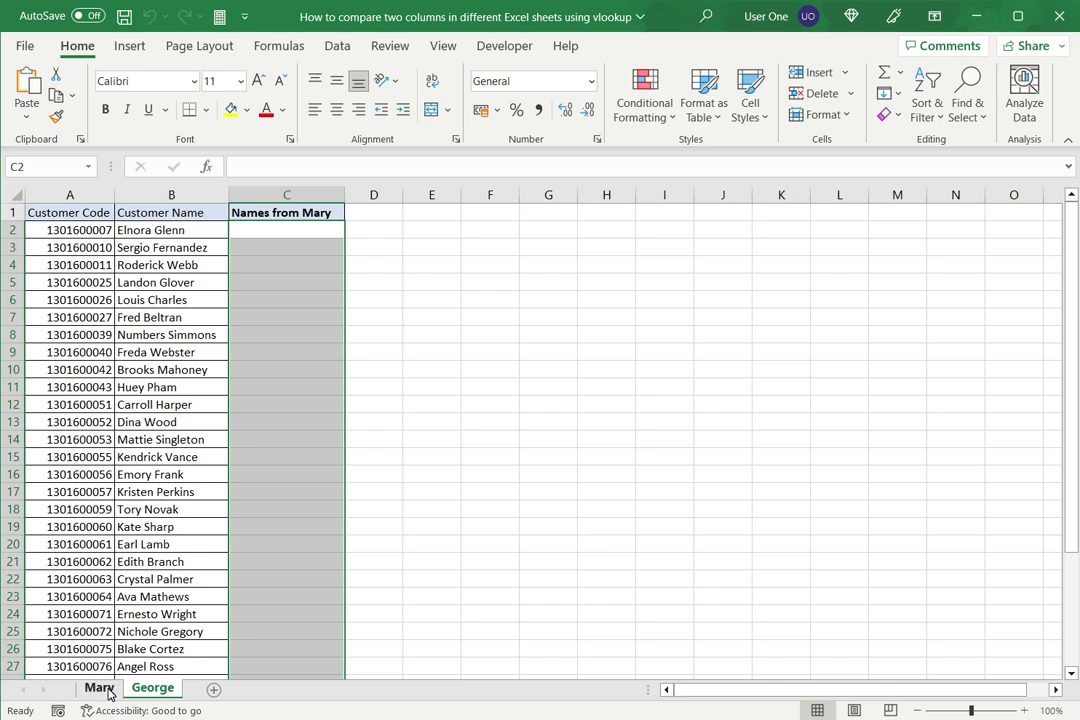
click(106, 690)
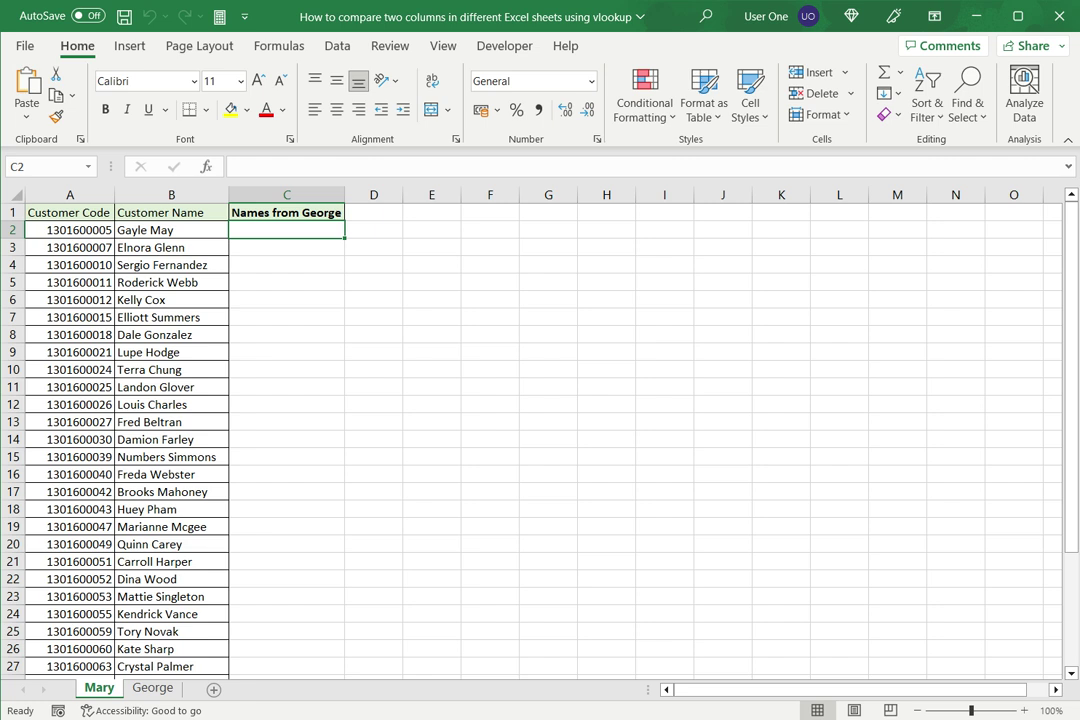
click(171, 230)
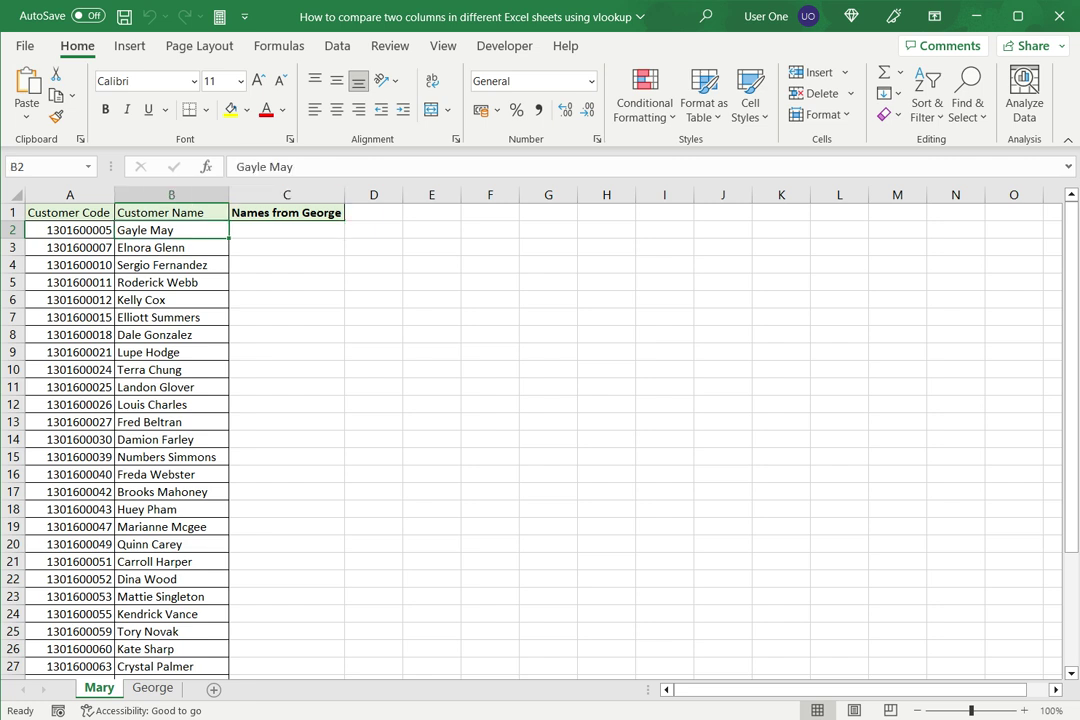
click(150, 690)
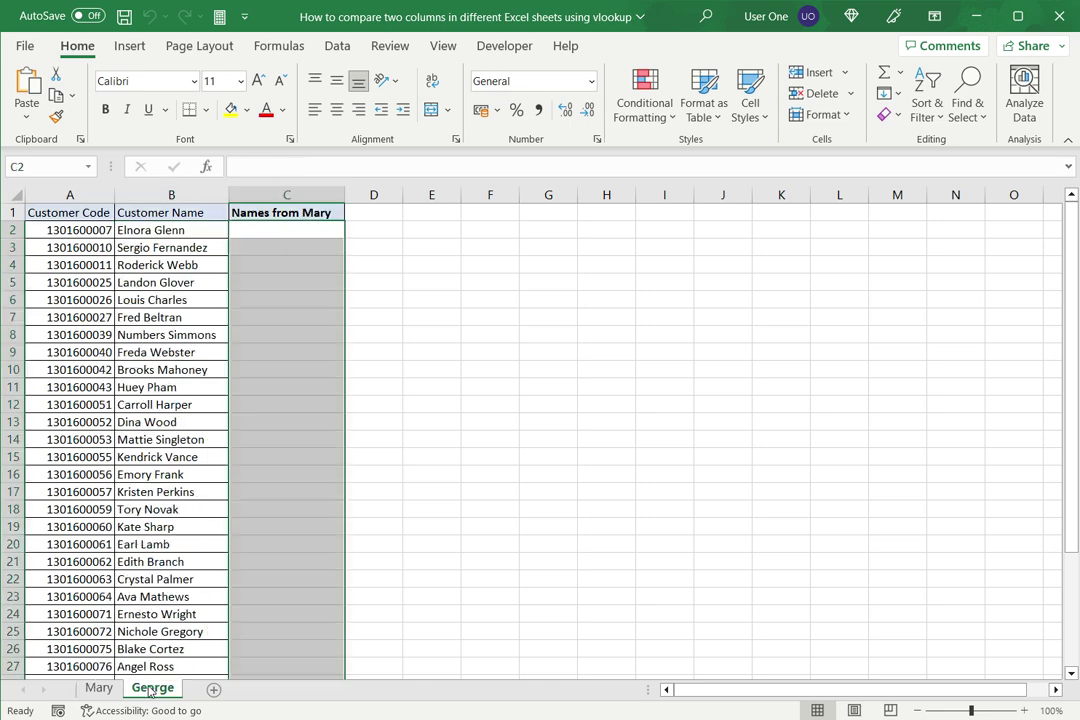
click(102, 689)
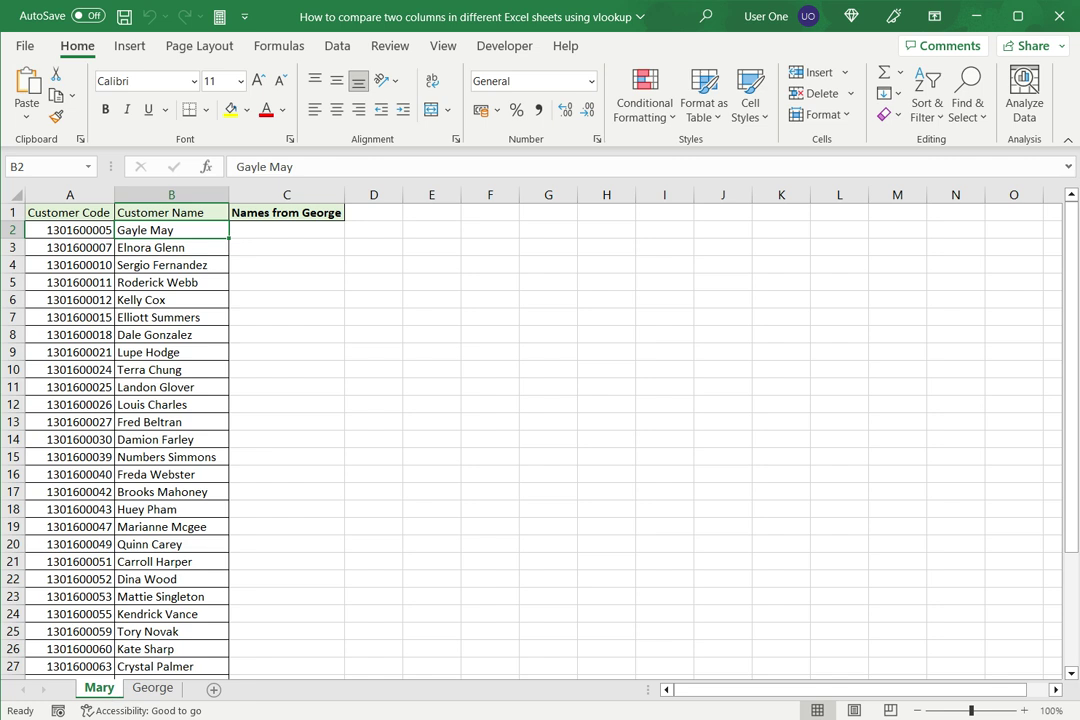
click(286, 212)
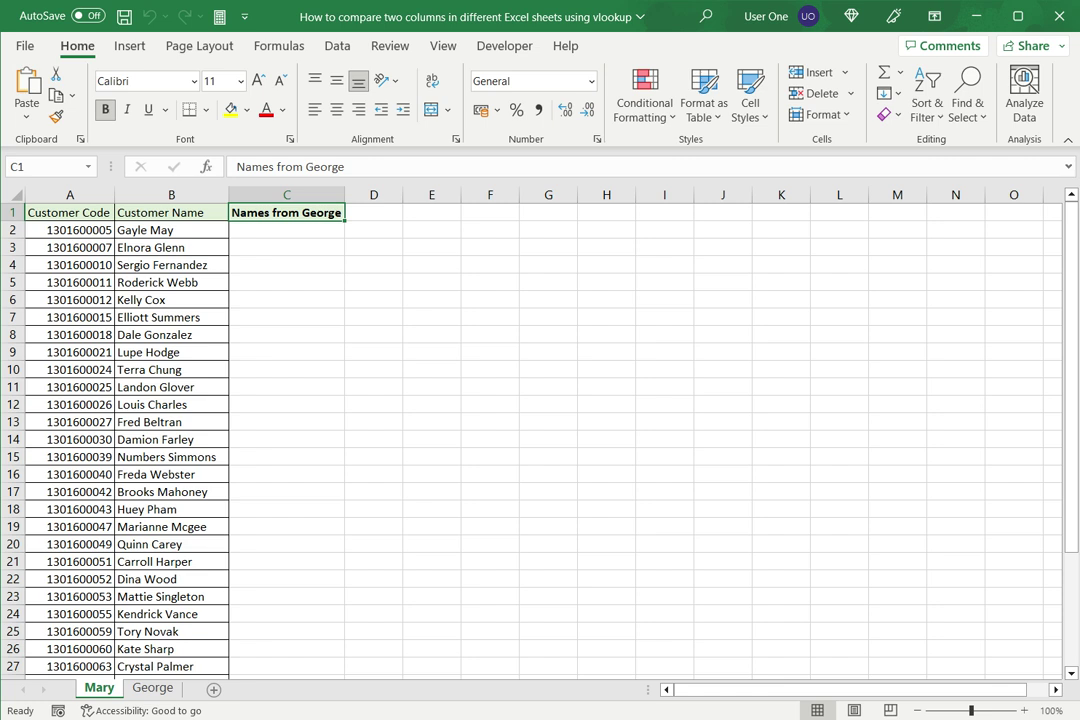
Begin a VLOOKUP formula in C2 of the Mary sheet with A2 as the lookup value.
click(286, 230)
text(=)
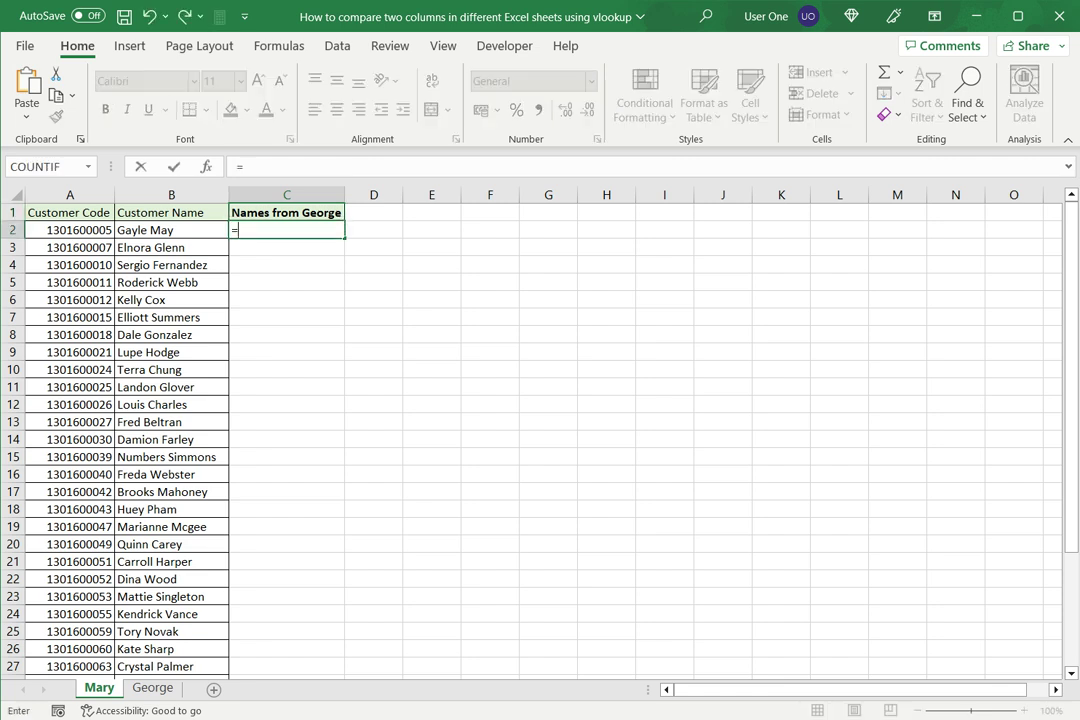
text(vlook)
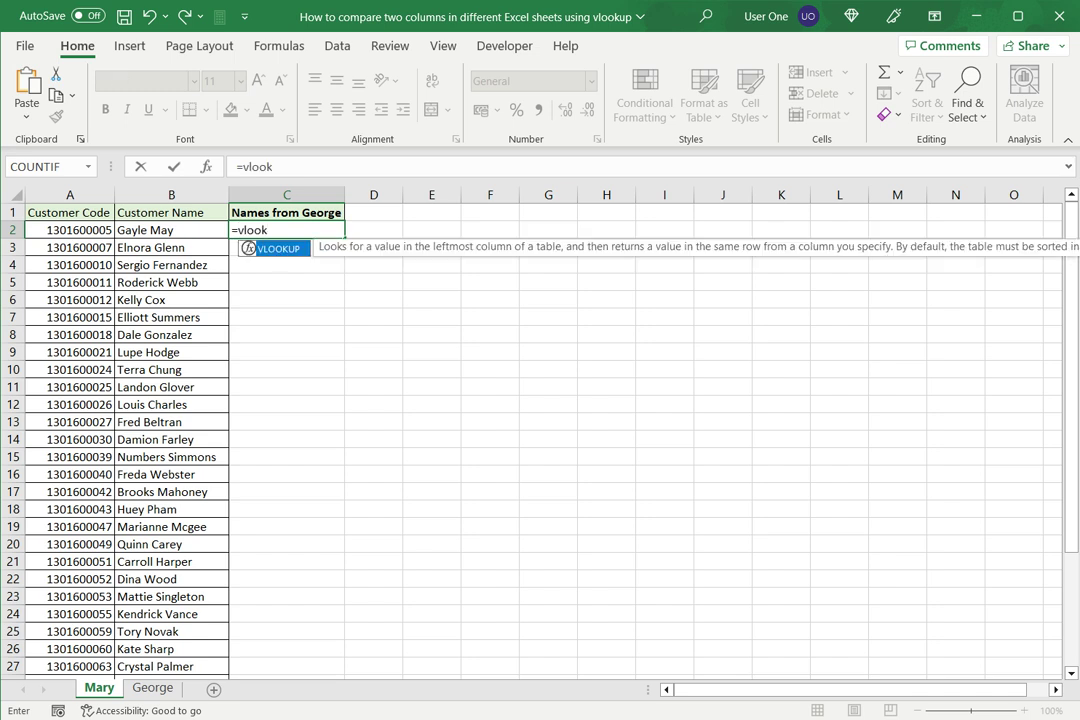
text(up()
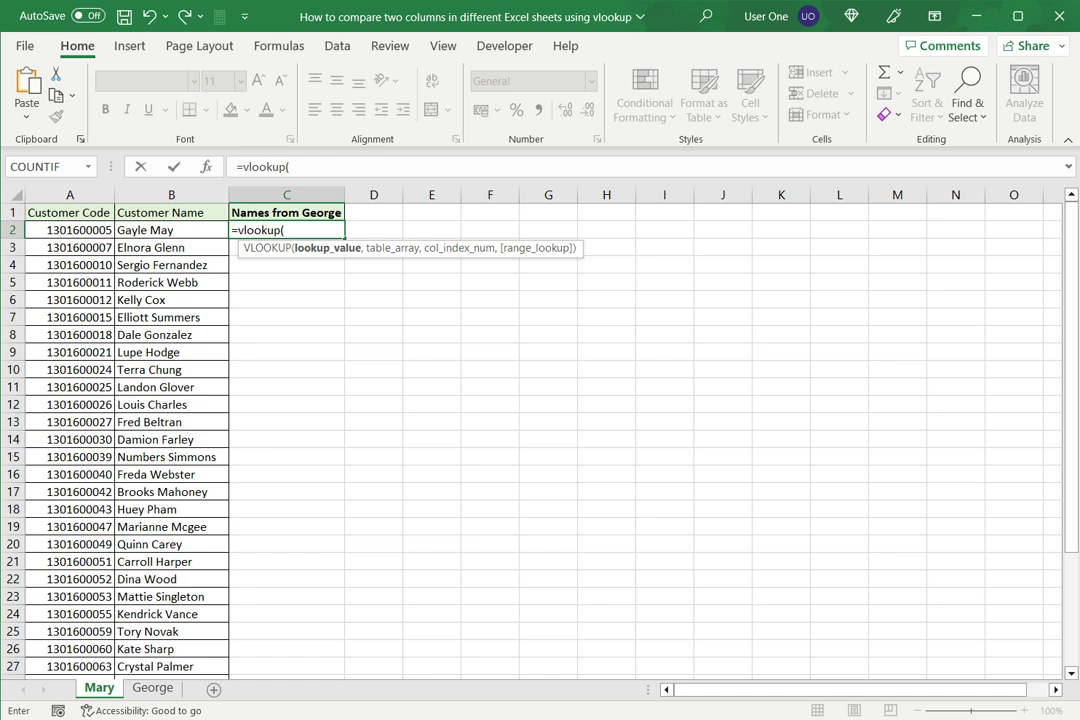
click(70, 230)
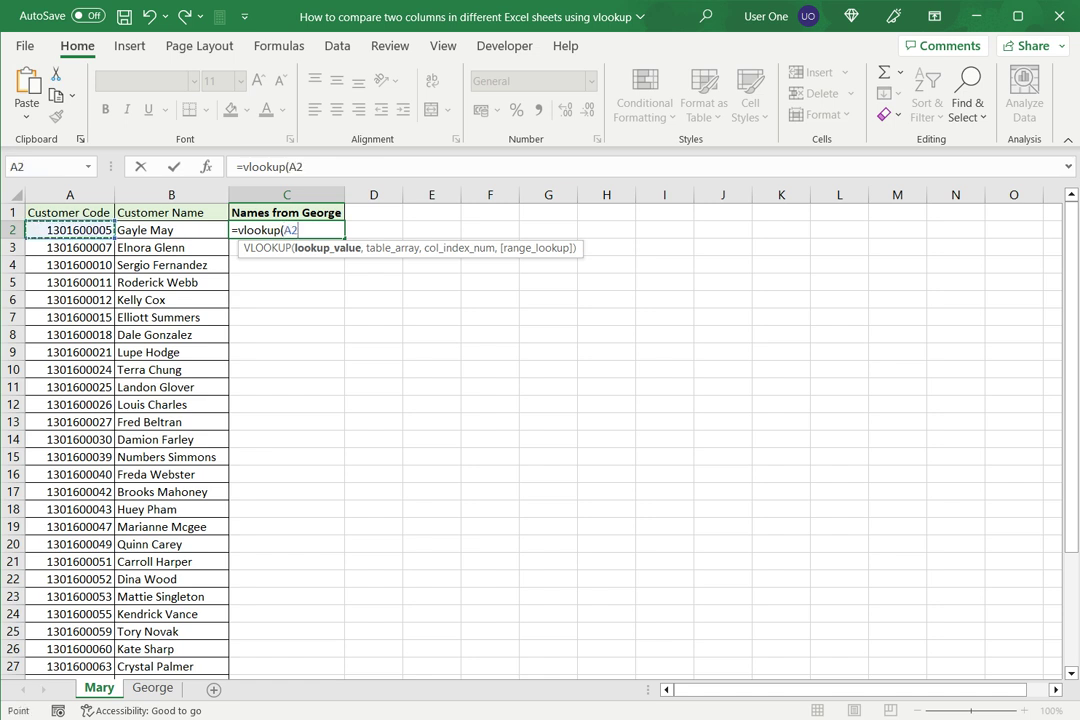
text(,)
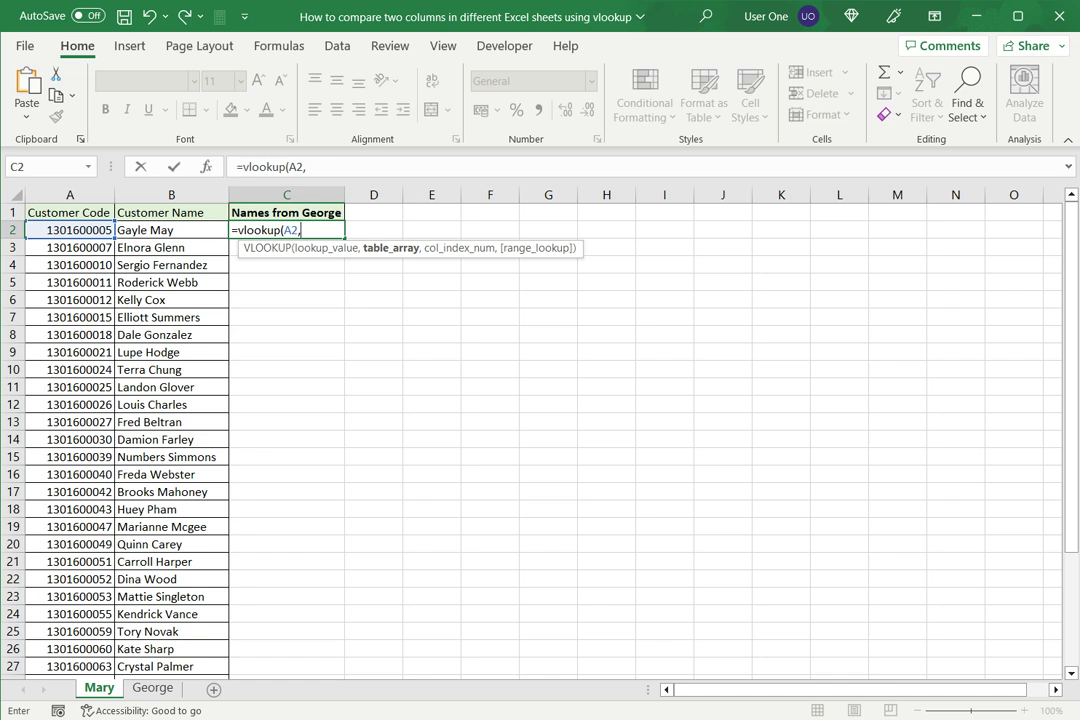
Complete the VLOOKUP with table array George!A1:B36, column index 2 and range lookup FALSE.
click(153, 689)
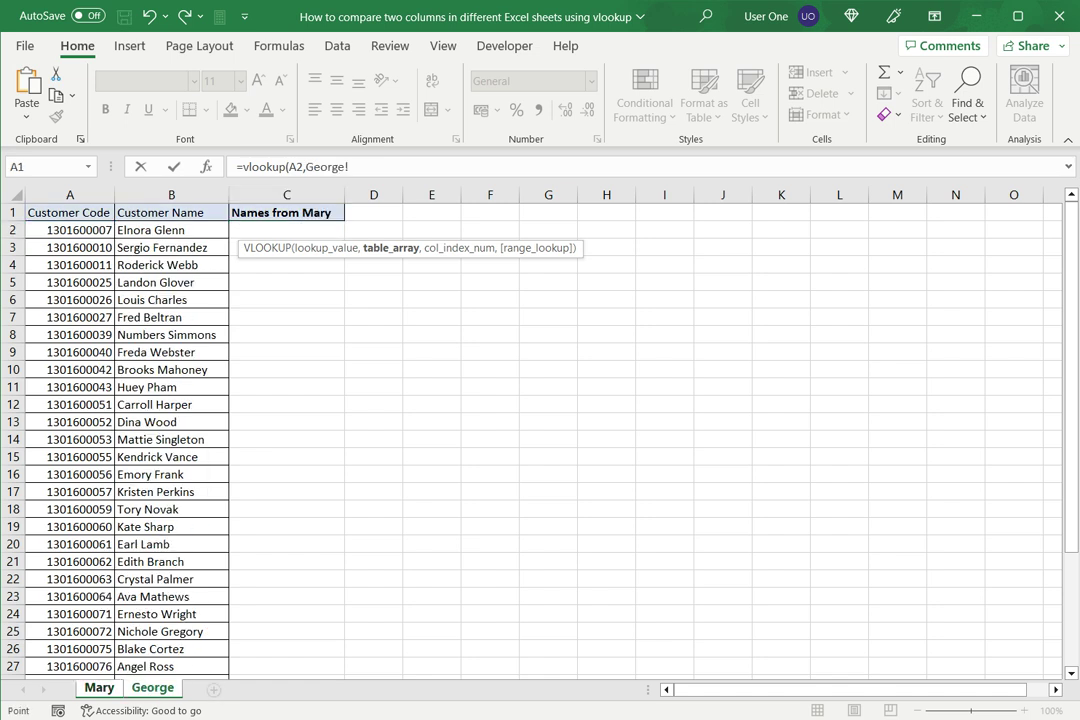
drag(100, 212, 112, 236)
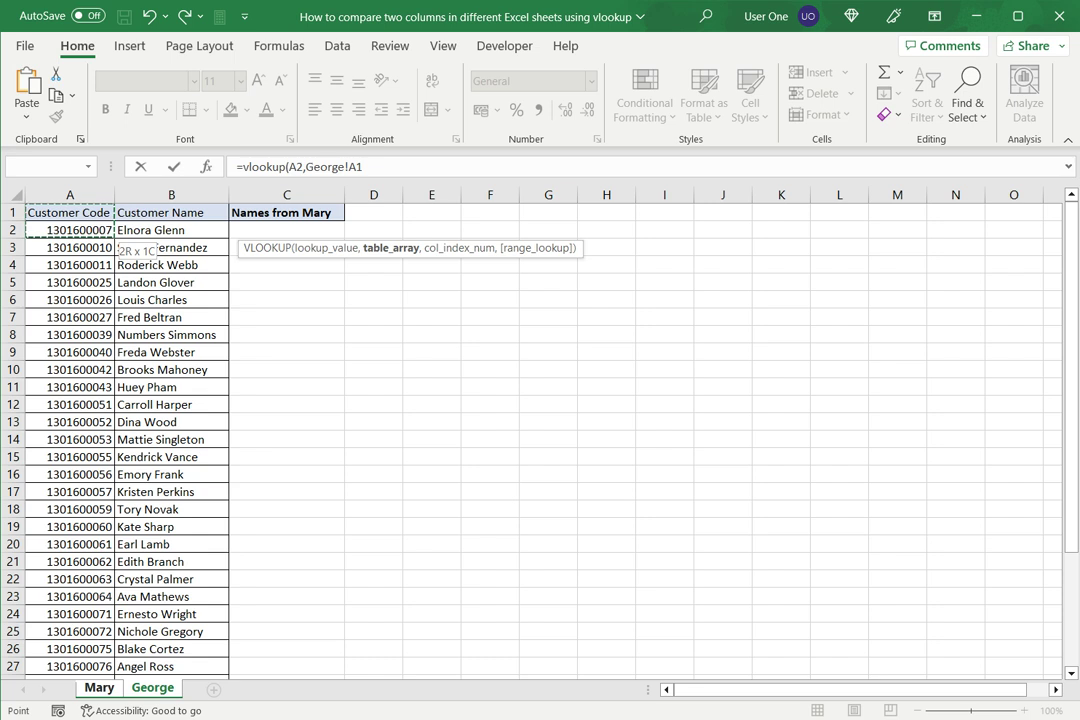
drag(112, 236, 171, 648)
text(,)
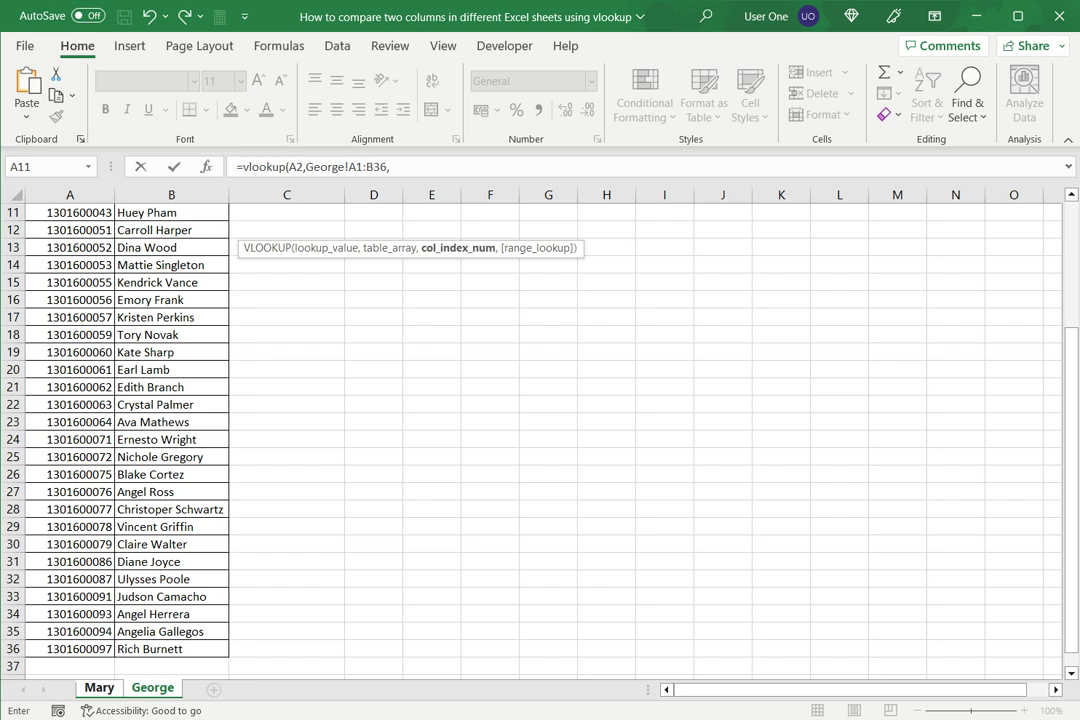
text(2,)
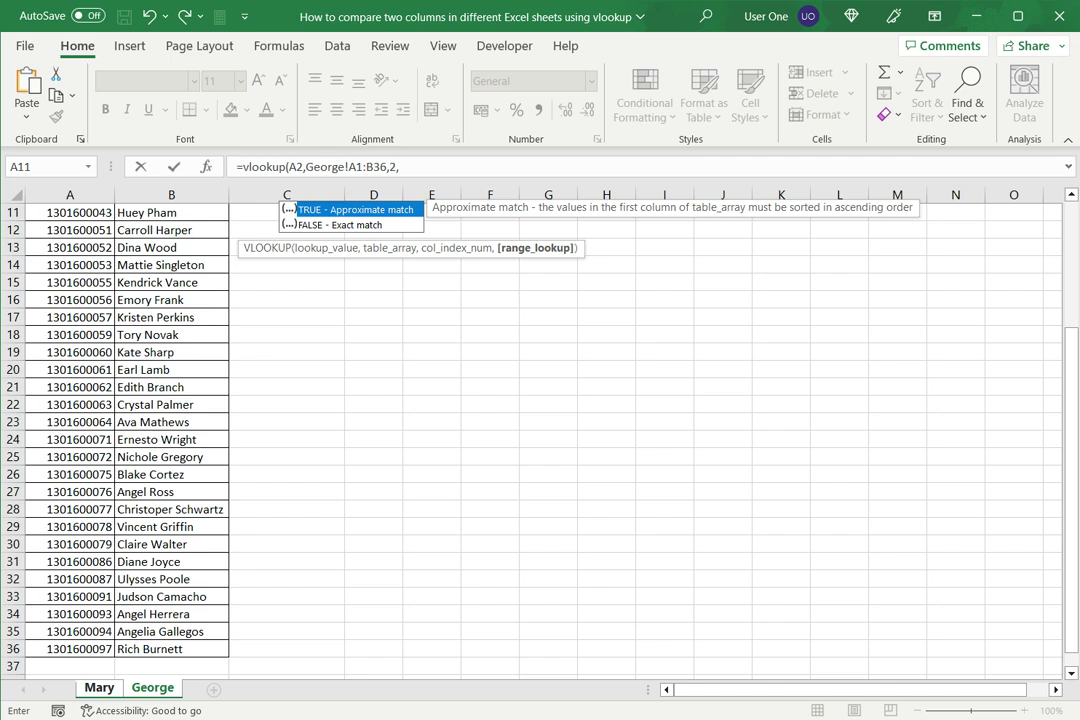
text(FALSE)
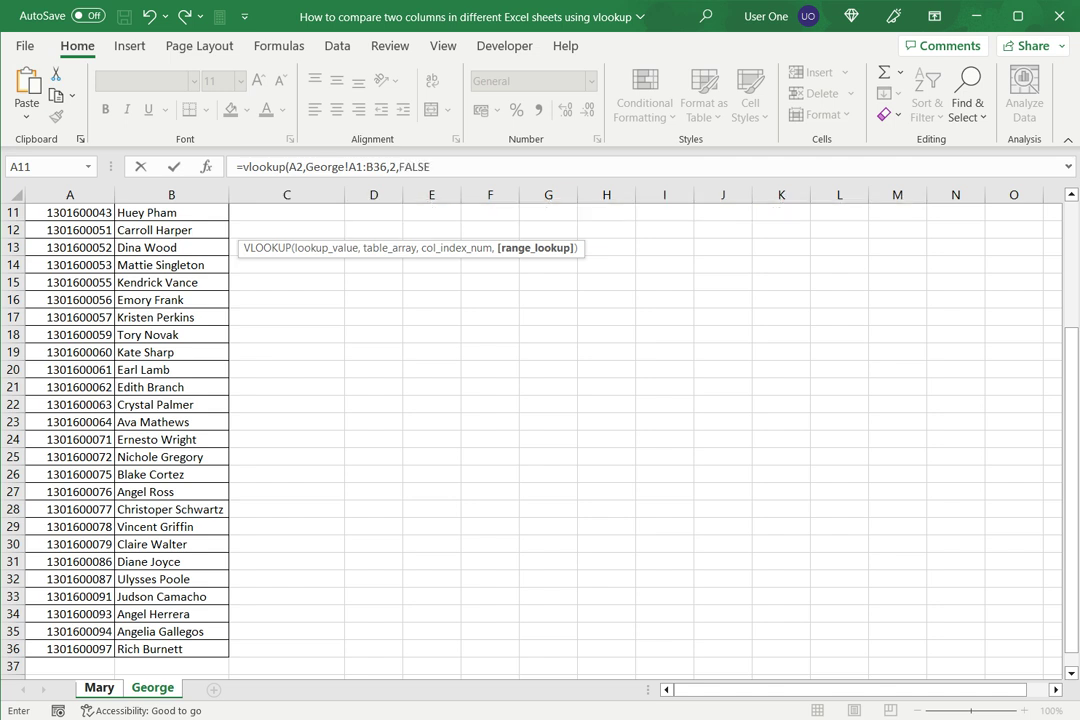
text())
key(Return)
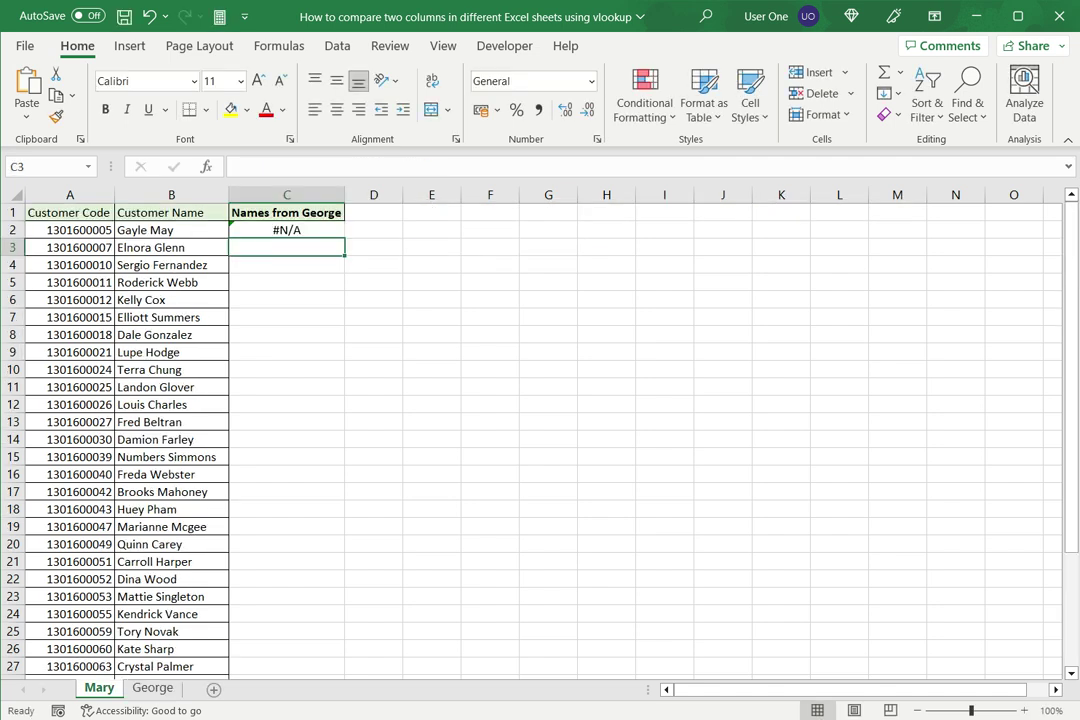
Make the table array in C2's formula absolute, as George!$A$1:$B$36.
click(286, 230)
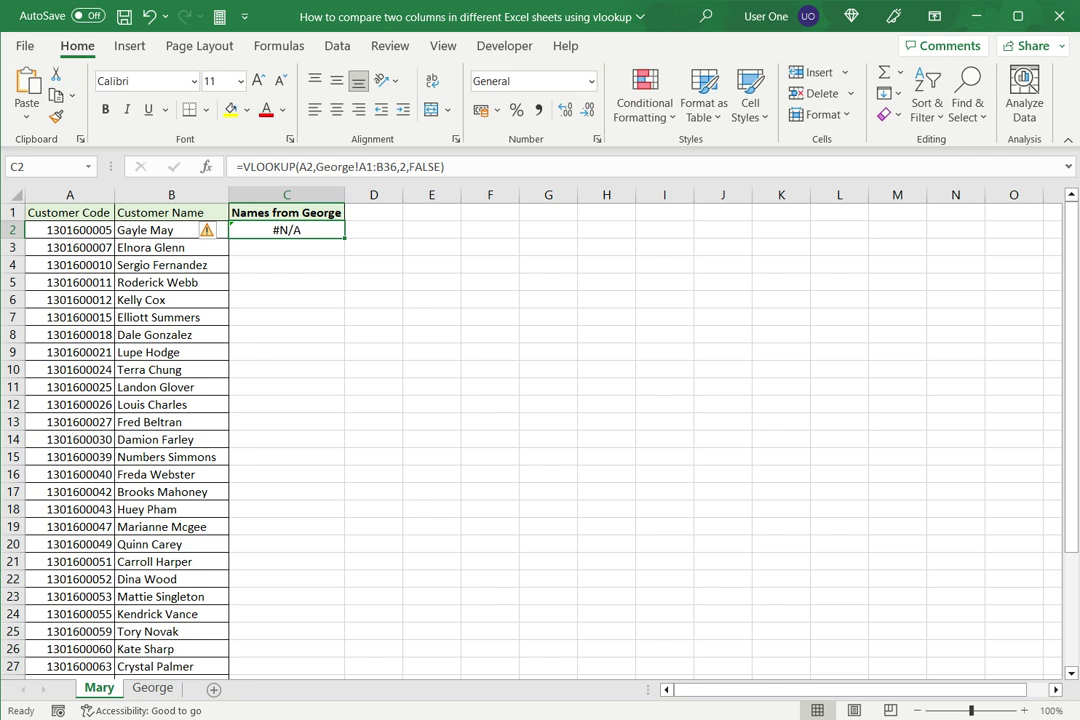
click(364, 166)
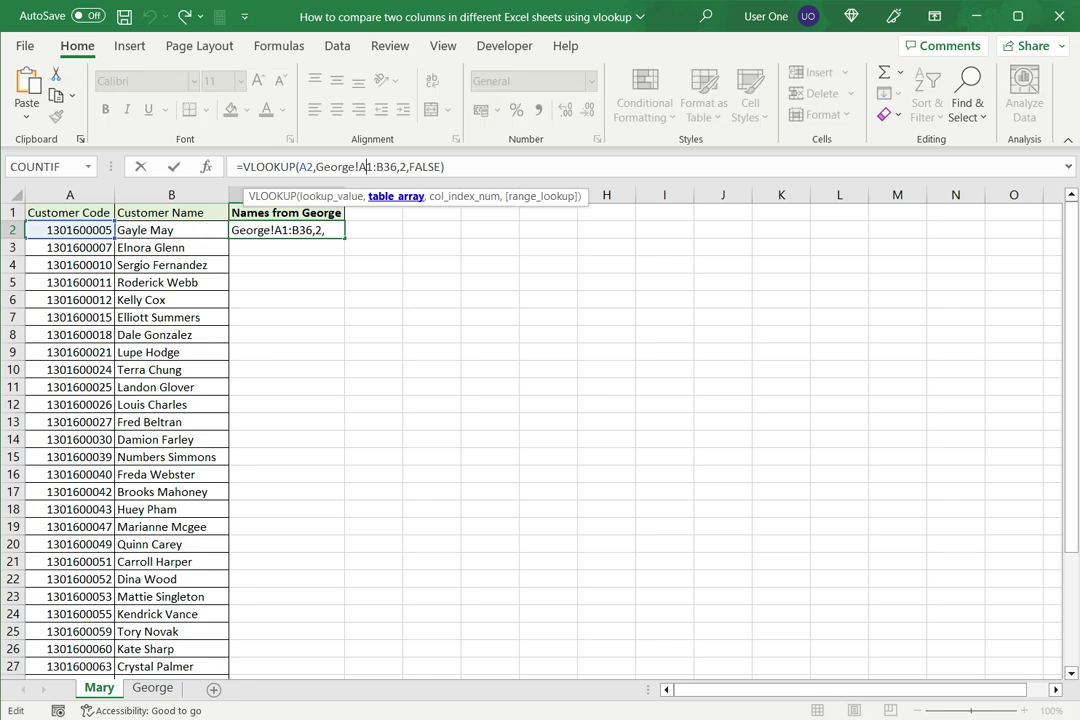
key(F4)
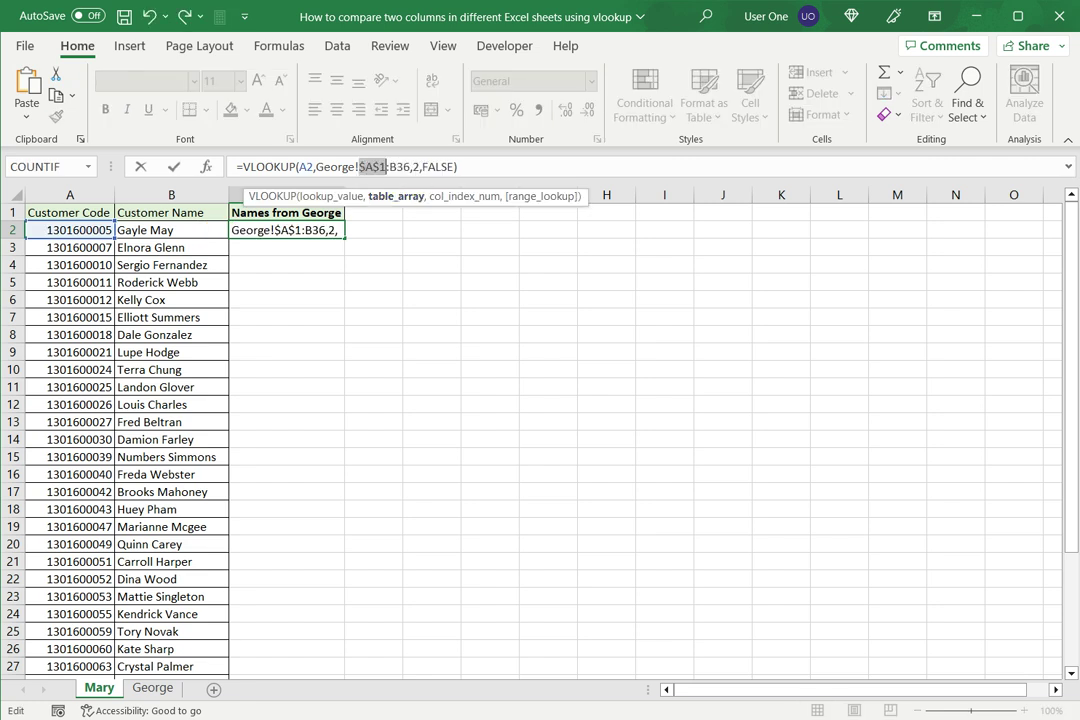
click(399, 166)
key(F4)
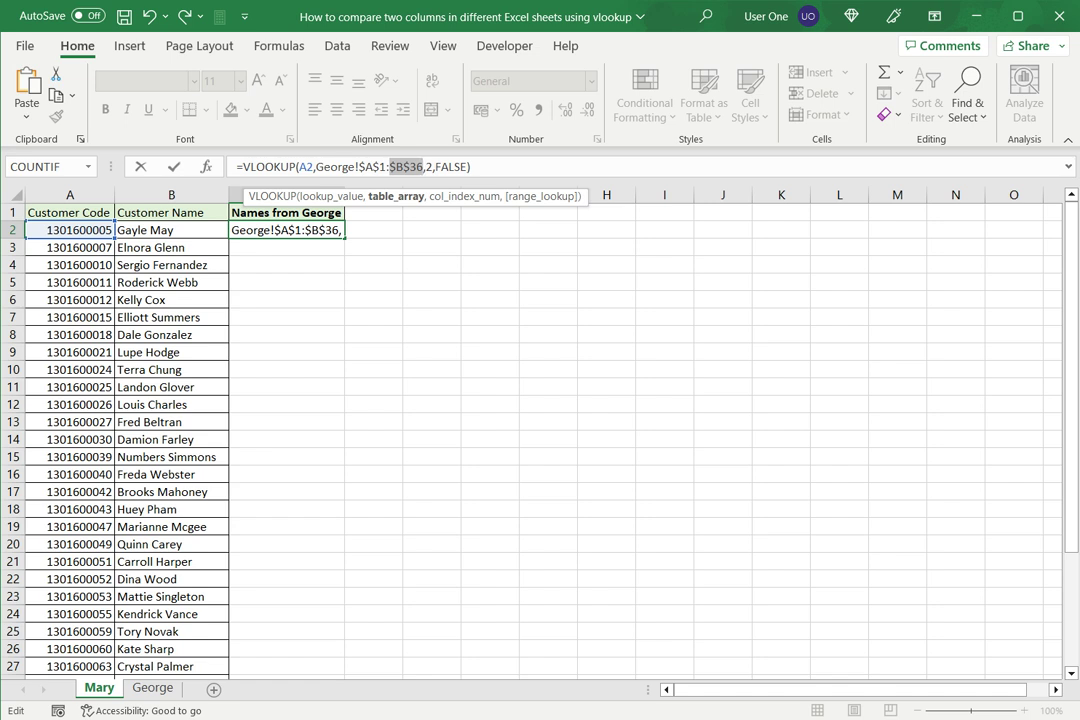
key(Return)
Fill the VLOOKUP formula from C2 down to C36 on the Mary sheet.
click(286, 230)
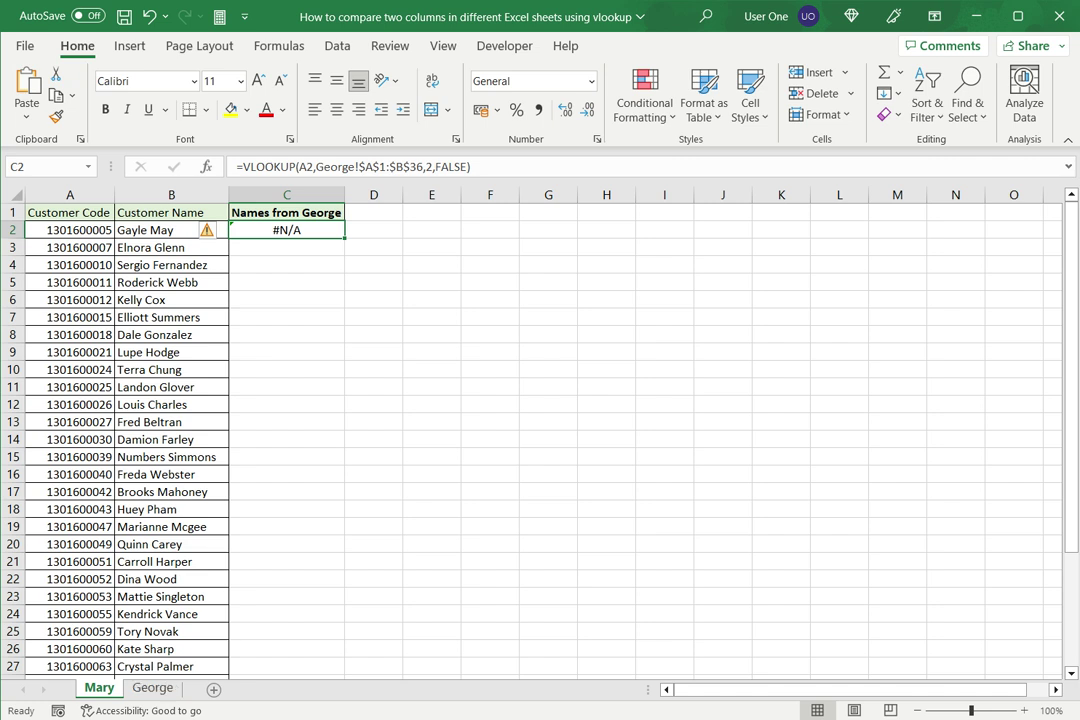
drag(344, 238, 290, 652)
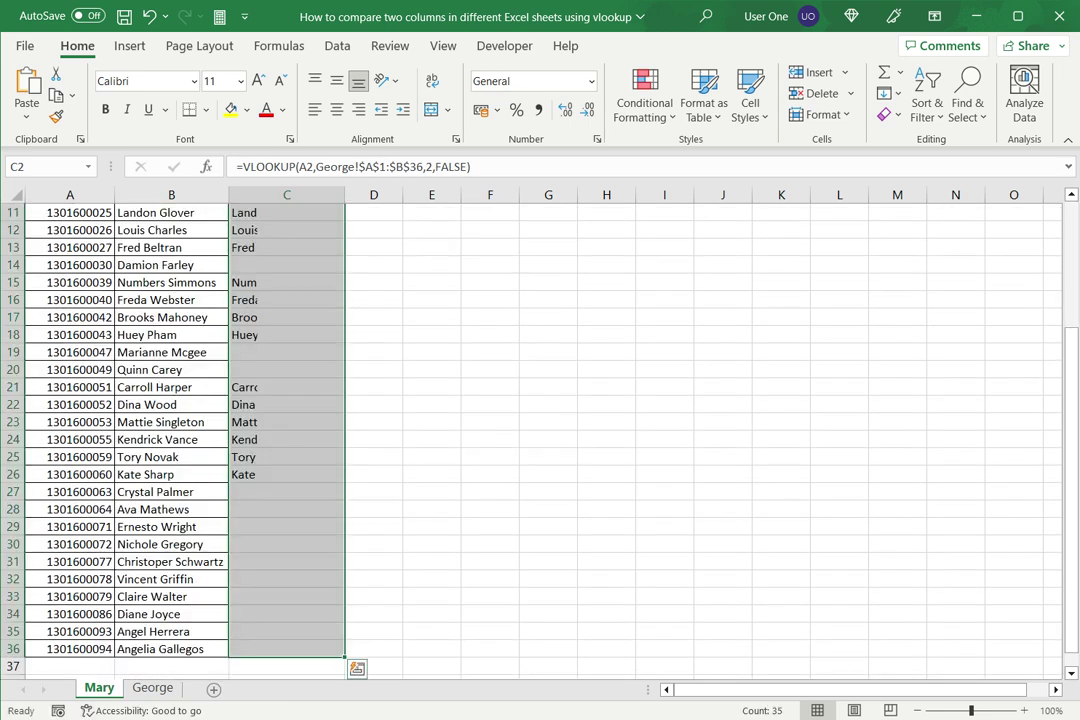
scroll(300, 430, up, 3)
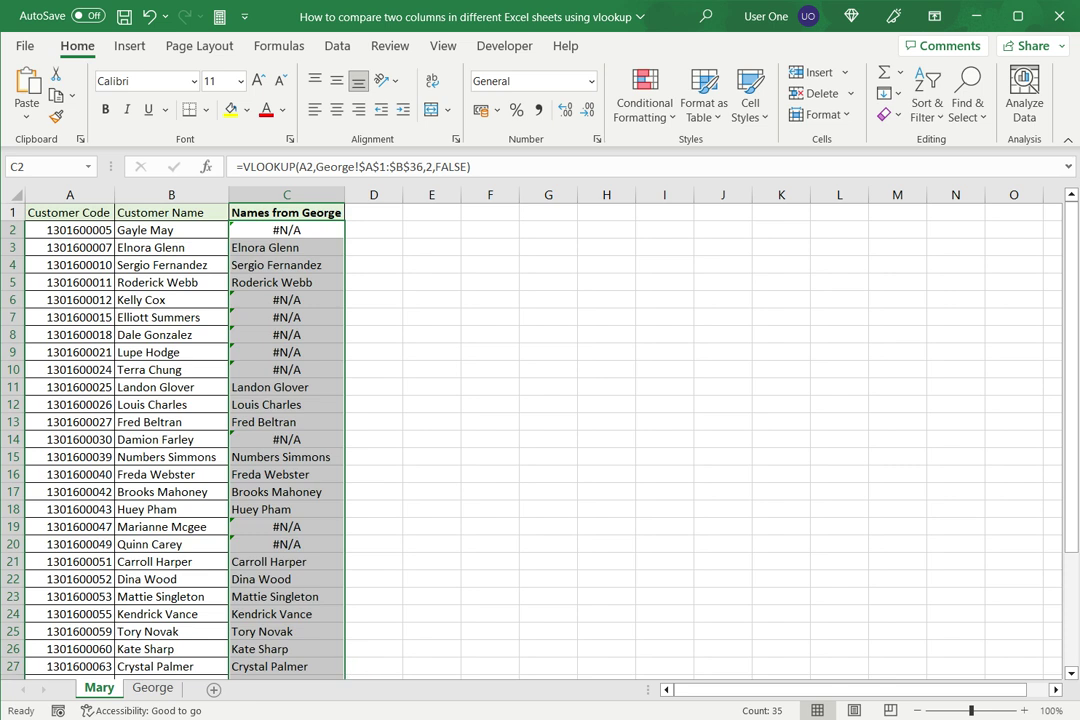
click(286, 230)
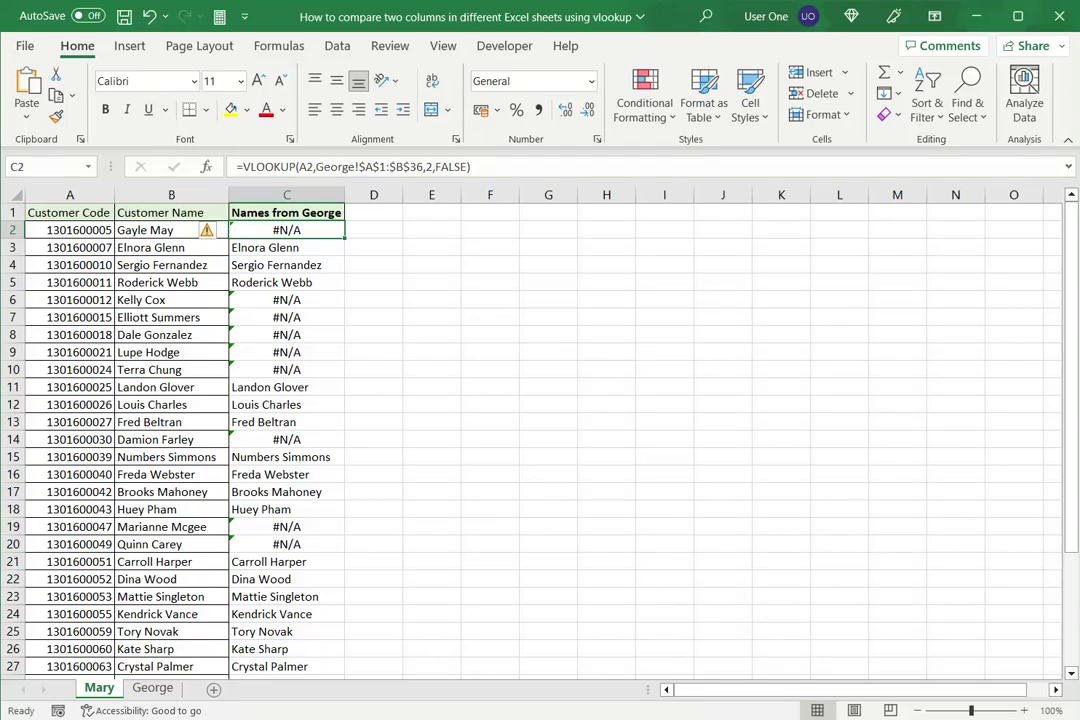
Begin a VLOOKUP formula in C2 of the George sheet with A2 as the lookup value.
click(153, 688)
scroll(540, 430, up, 4)
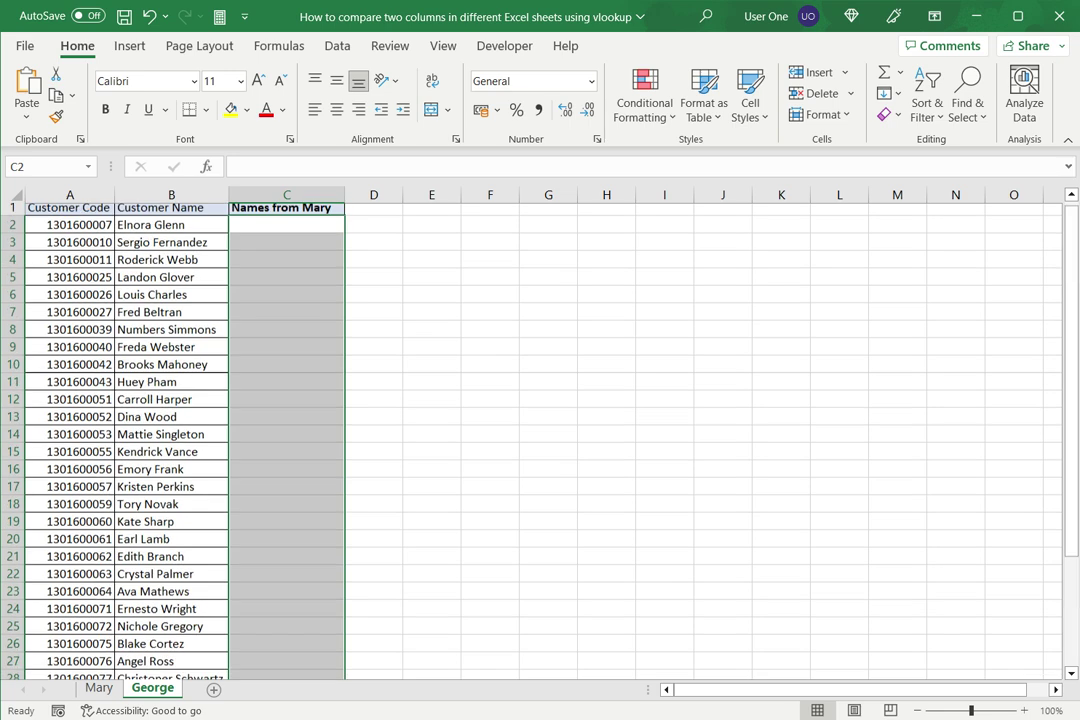
click(286, 212)
click(286, 230)
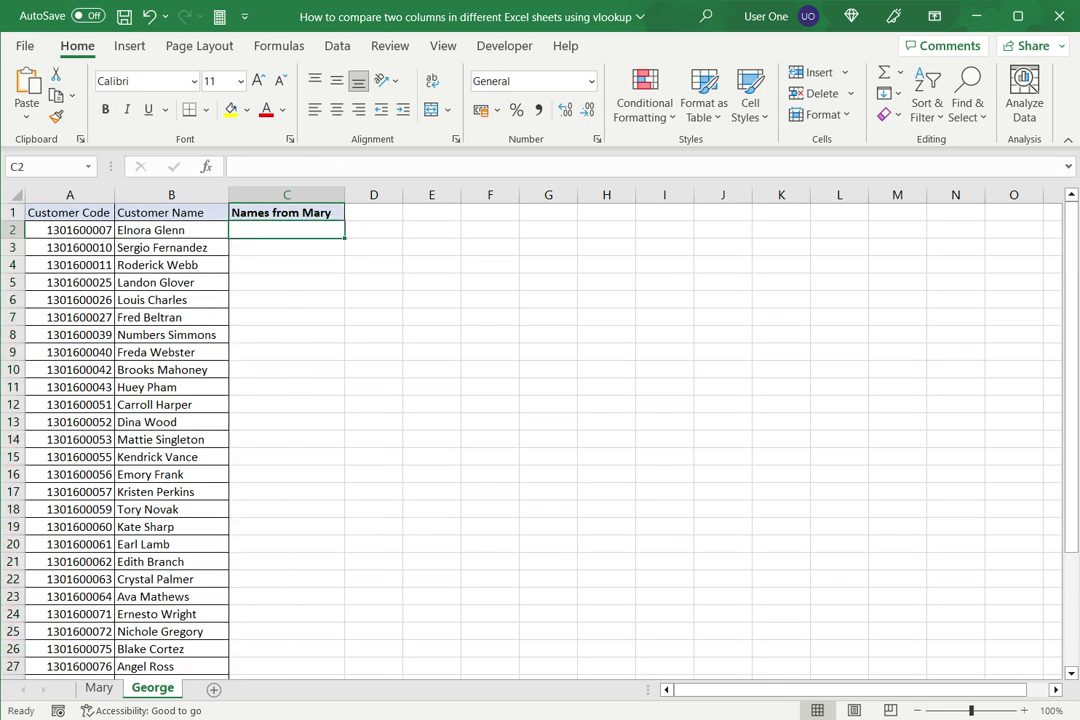
text(=vlo)
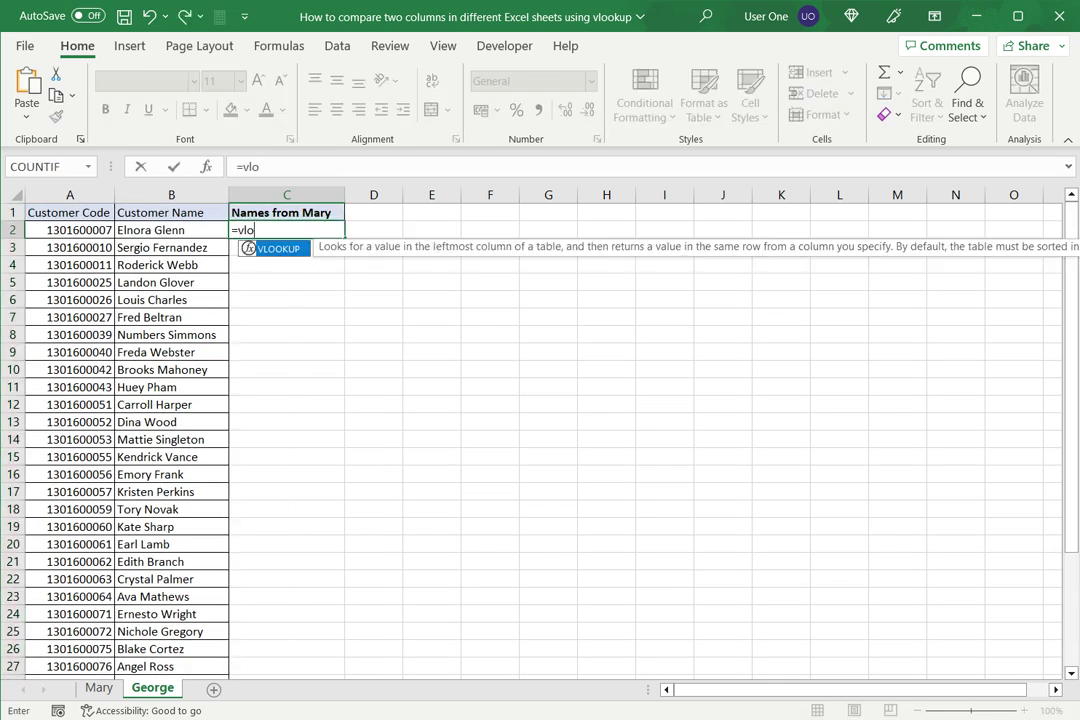
text(okup()
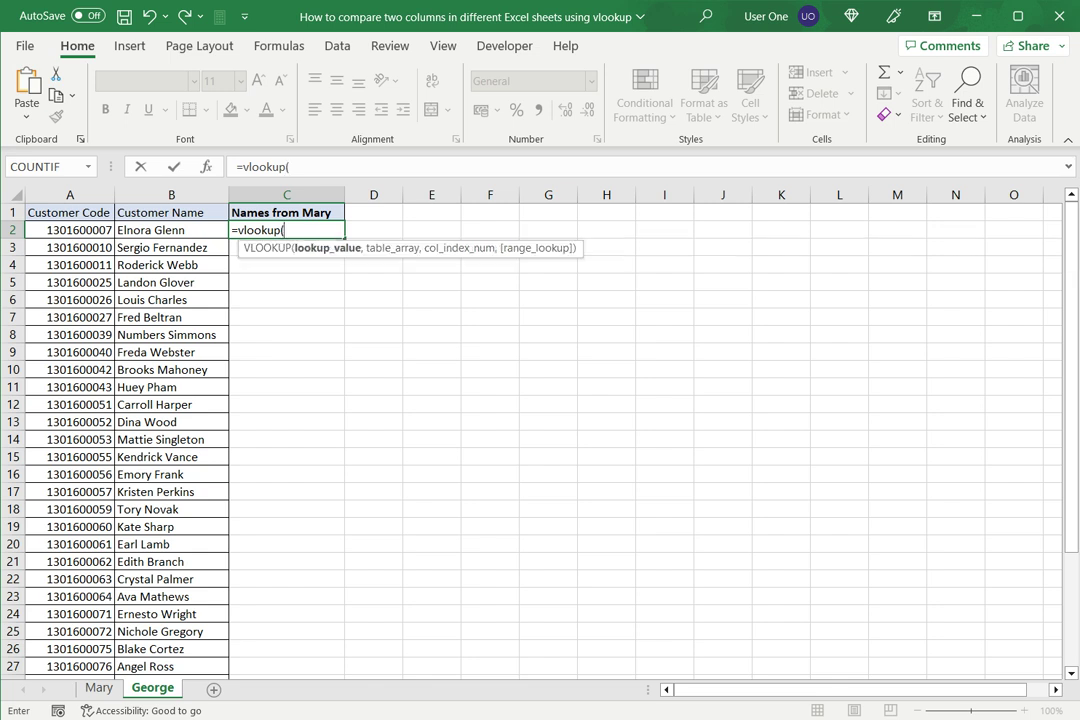
click(69, 230)
text(,)
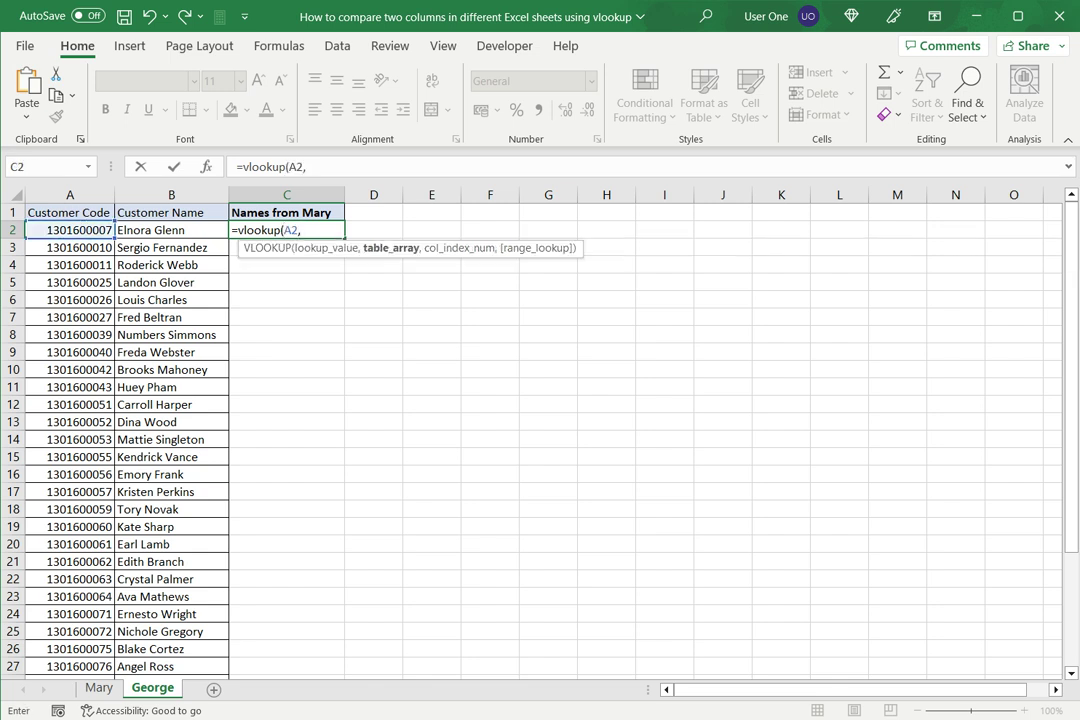
Complete C2's VLOOKUP on the George sheet with table array Mary!A1:B36, column index 2 and range lookup FALSE.
click(98, 688)
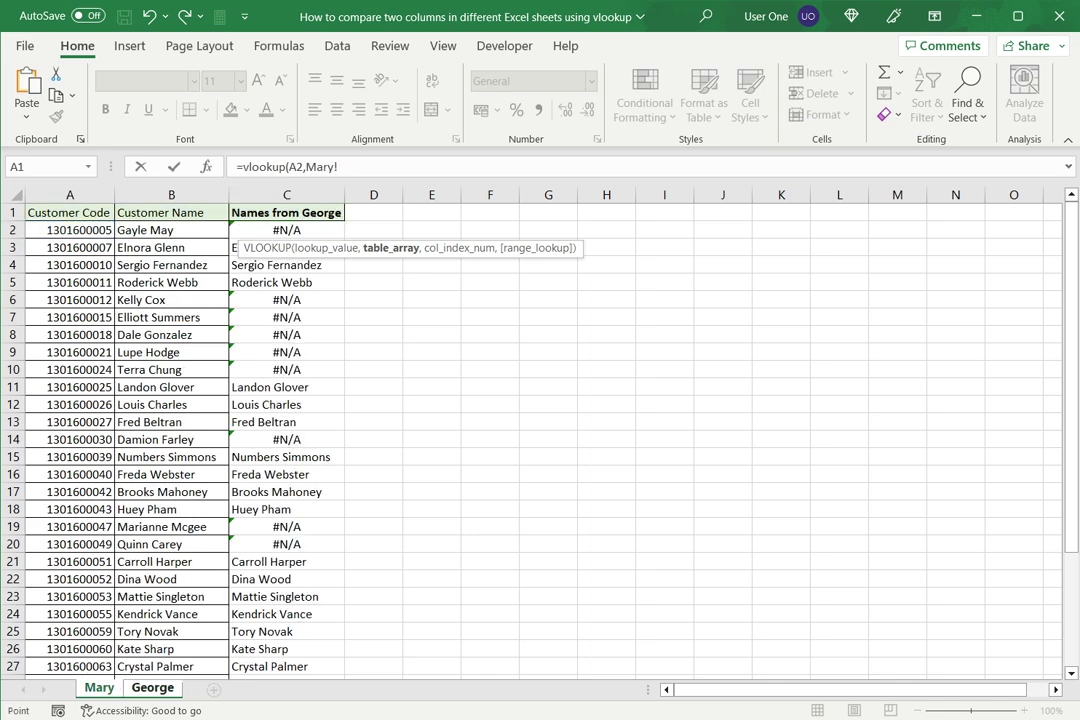
drag(69, 212, 171, 649)
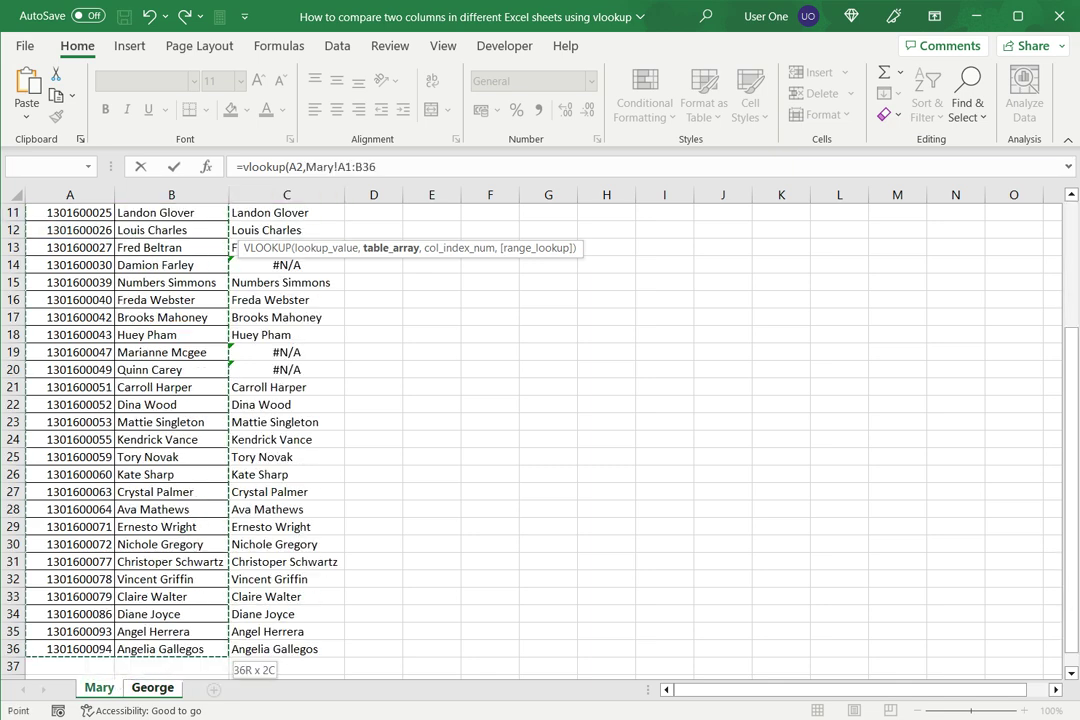
scroll(540, 430, down, 1)
text(,2)
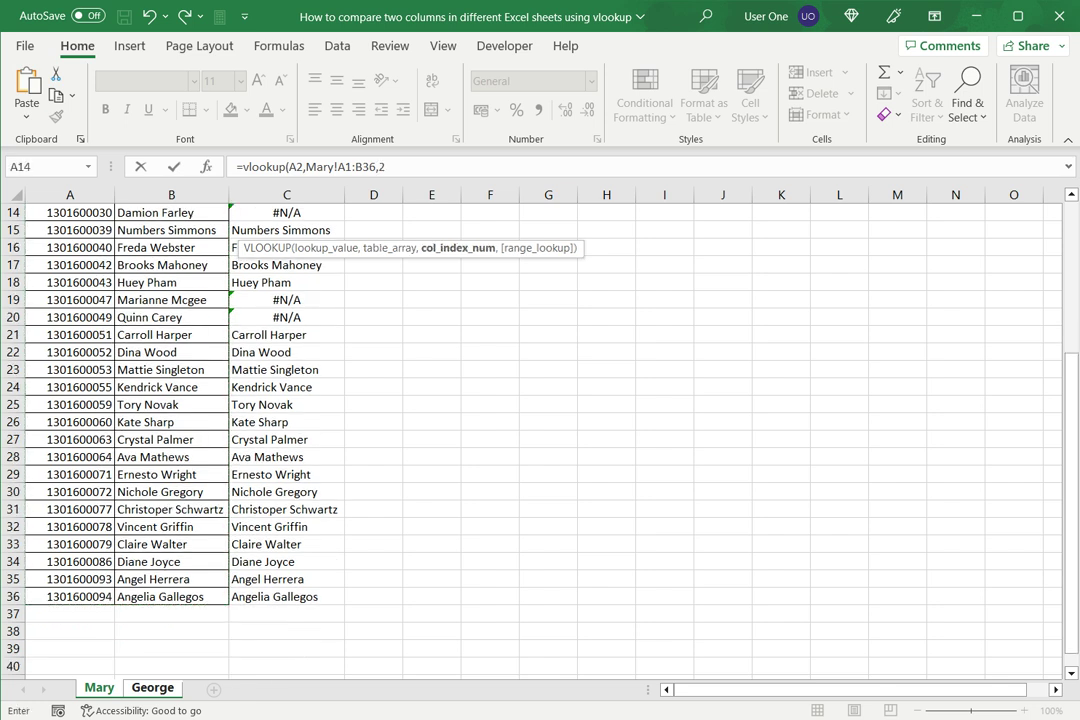
text(,FALSE)
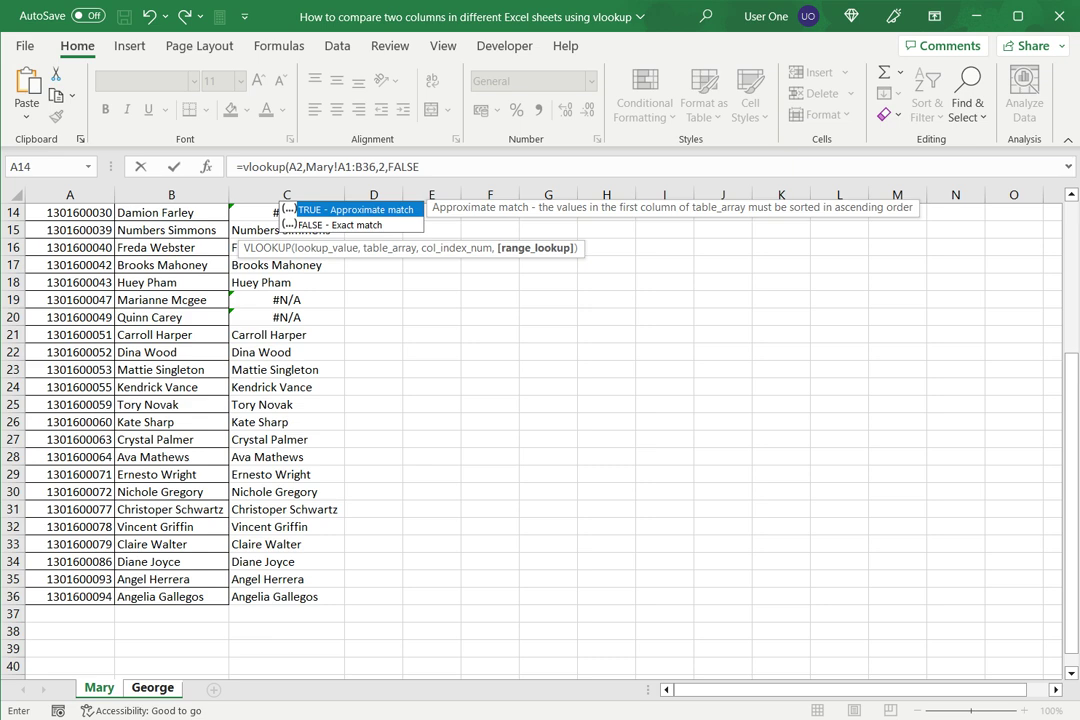
key(Return)
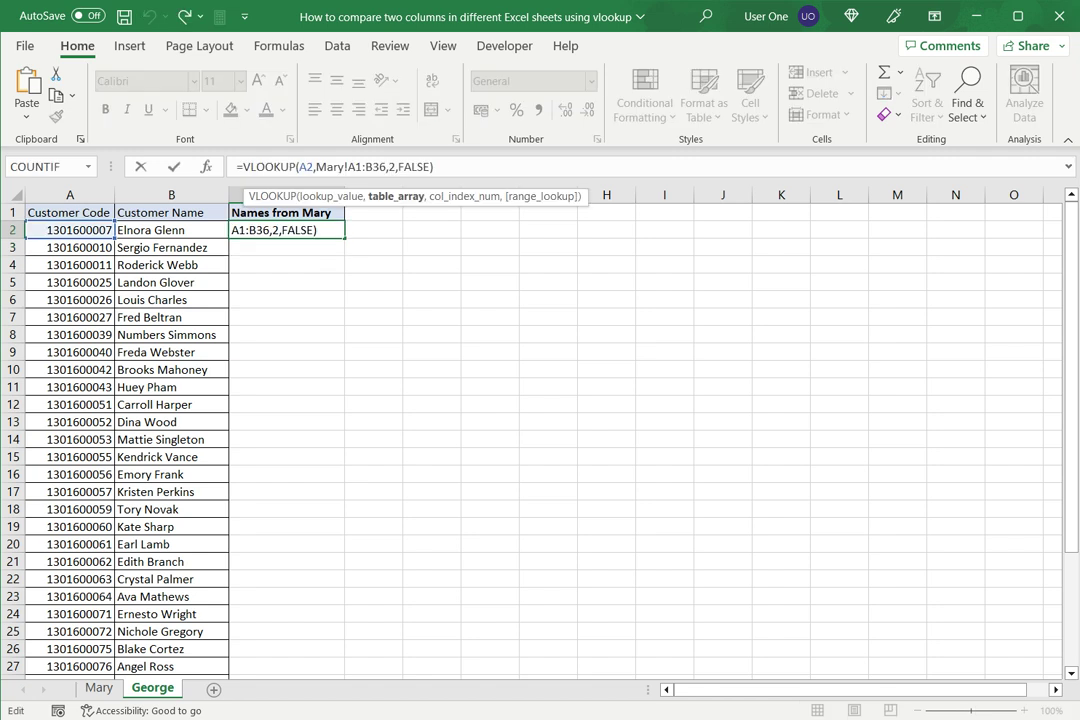
Make the table array in the George sheet's C2 formula absolute, as Mary!$A$1:$B$36.
key(F4)
click(386, 166)
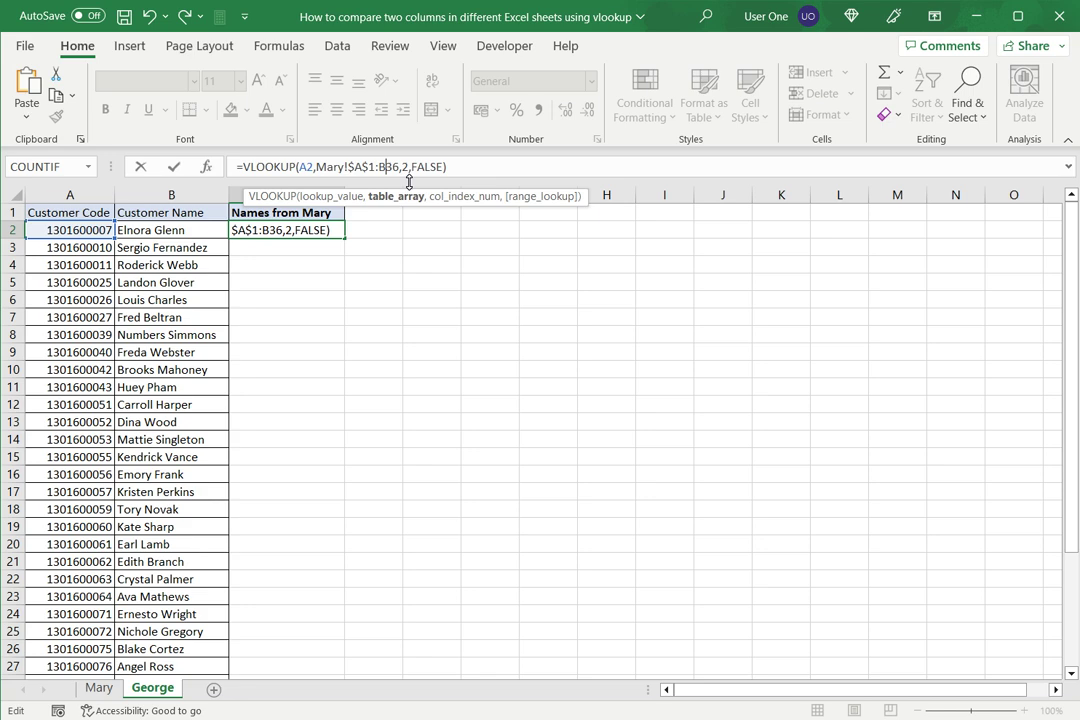
Fill the VLOOKUP formula from C2 down to C36 on the George sheet and inspect cells C2 and C16.
drag(344, 238, 344, 331)
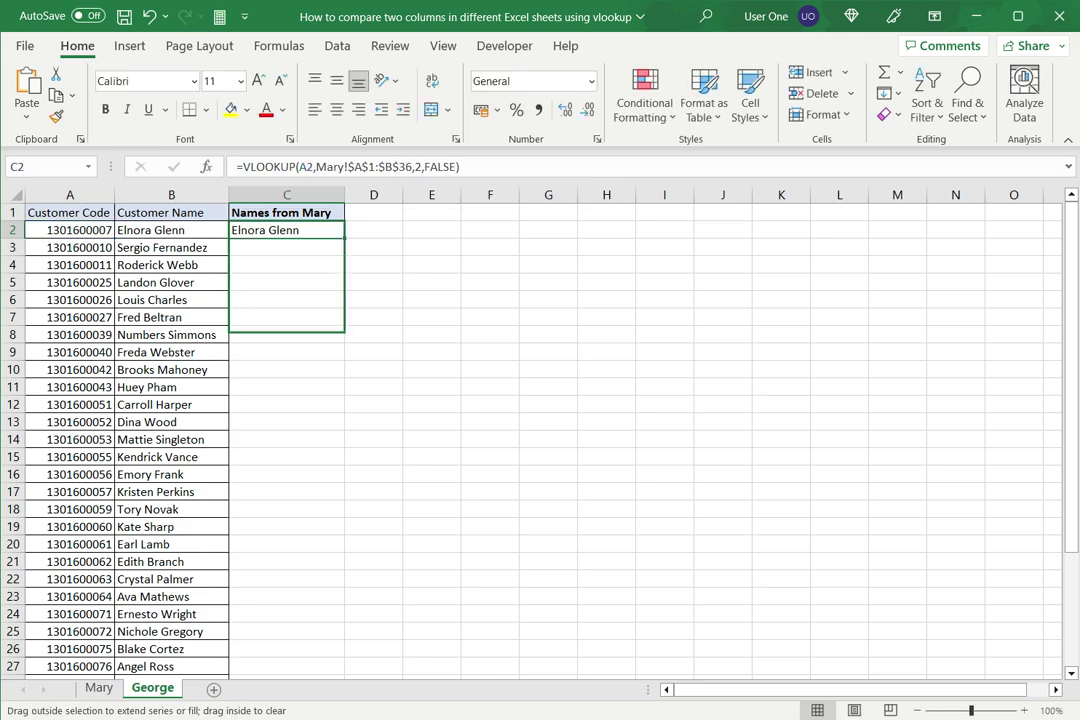
drag(344, 332, 344, 639)
scroll(286, 420, up, 4)
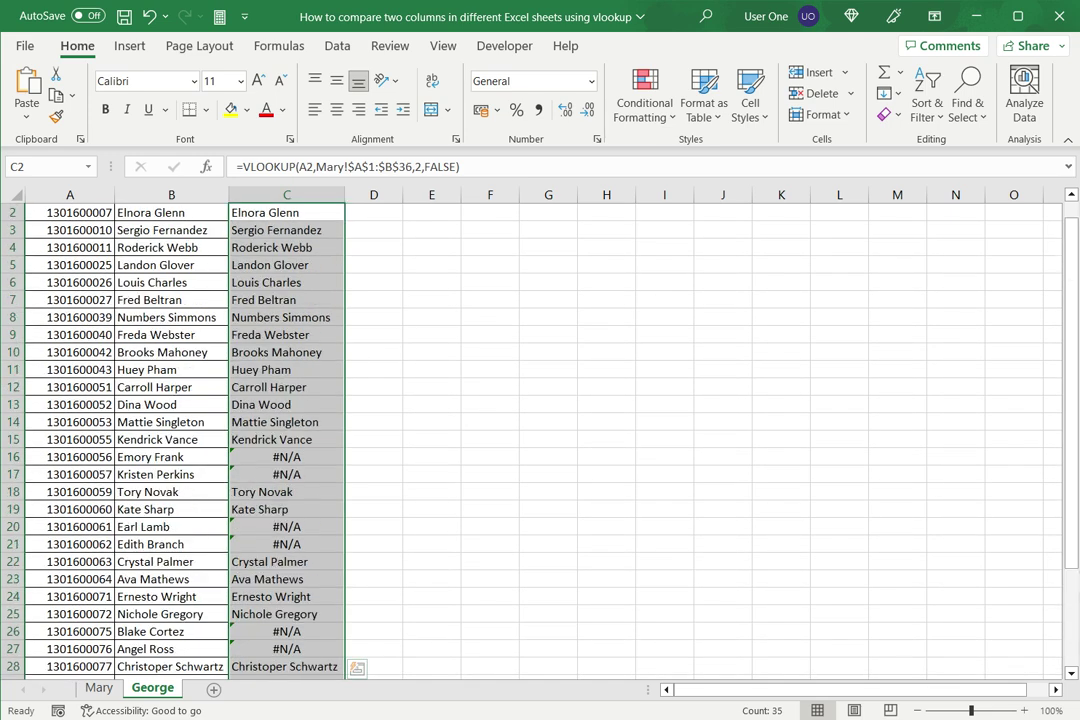
scroll(286, 420, up, 1)
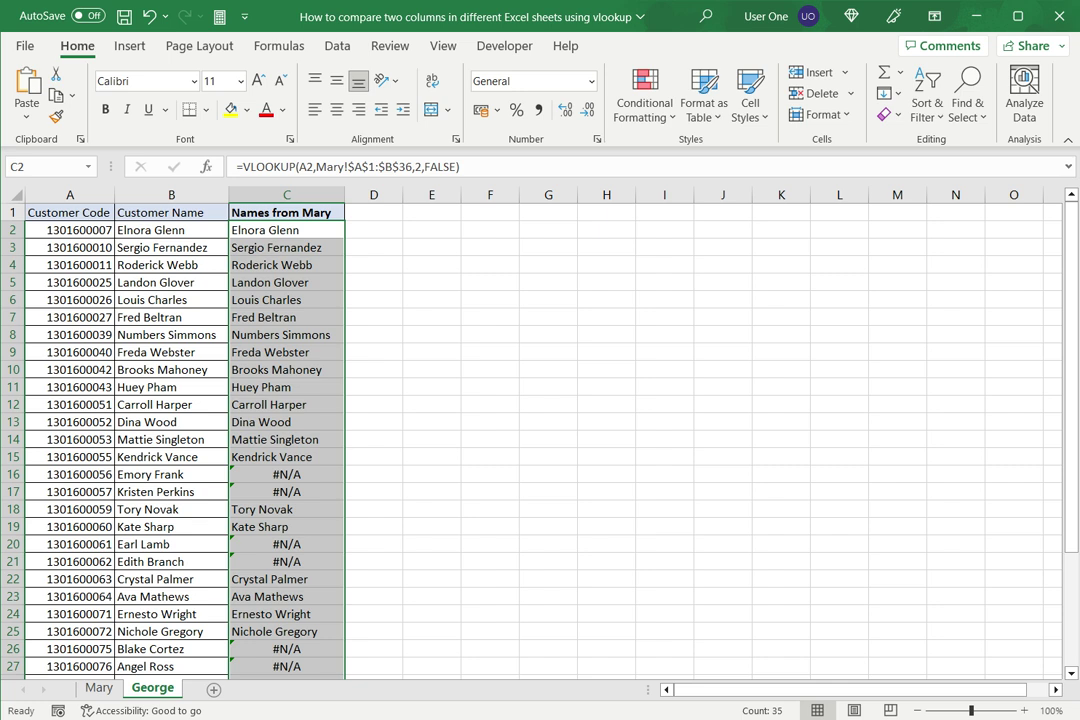
click(286, 230)
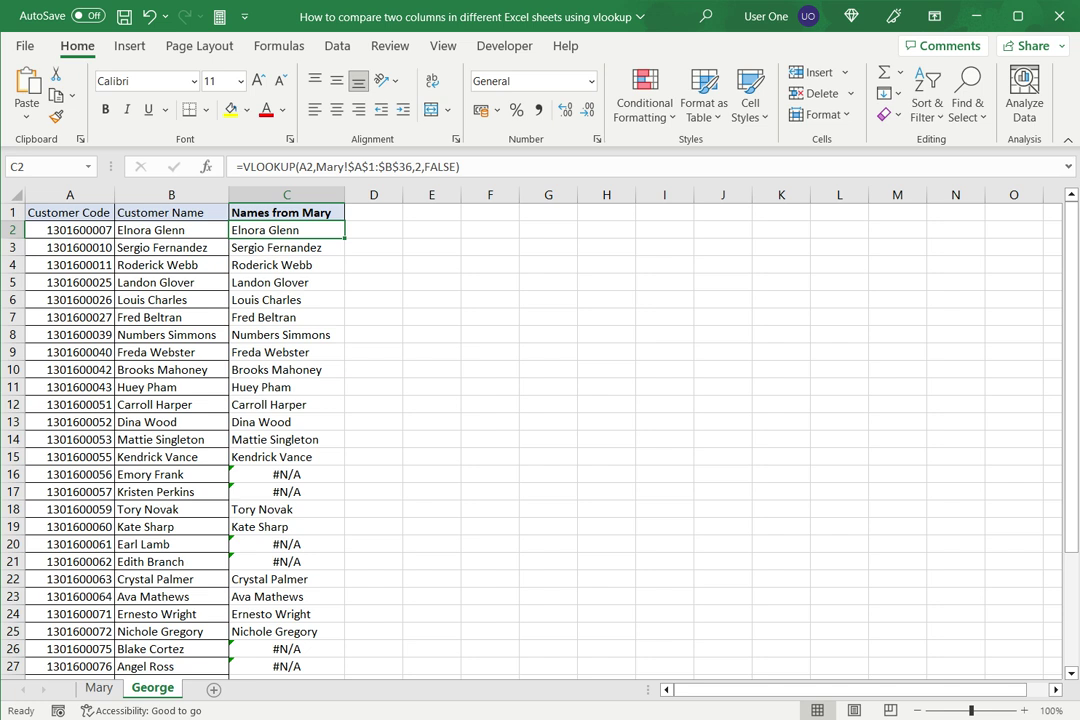
click(286, 474)
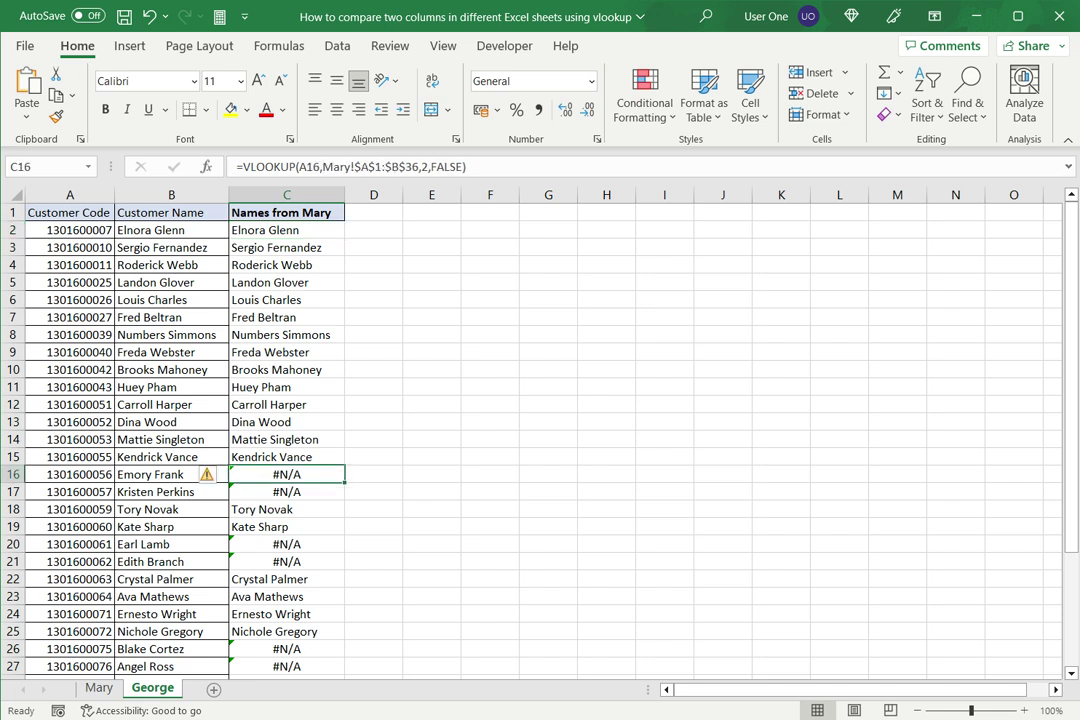